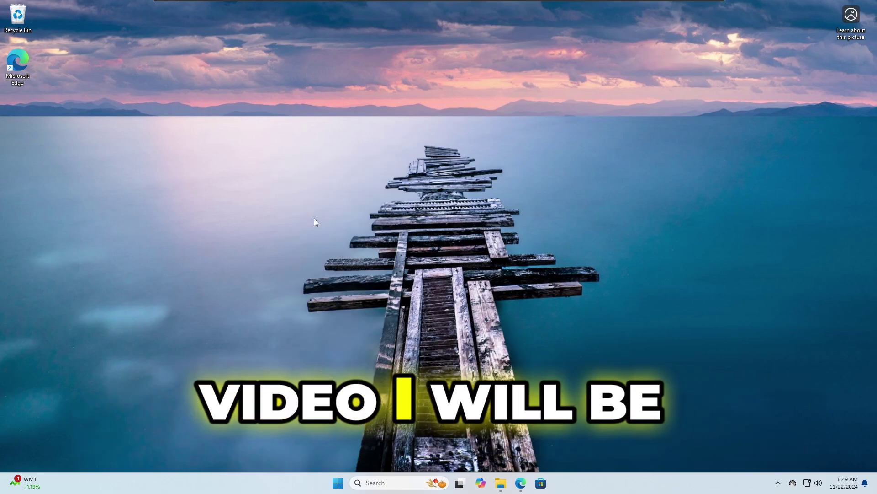
- Refresh the desktop and check the Windows version with winver
right_click(314, 222)
click(355, 284)
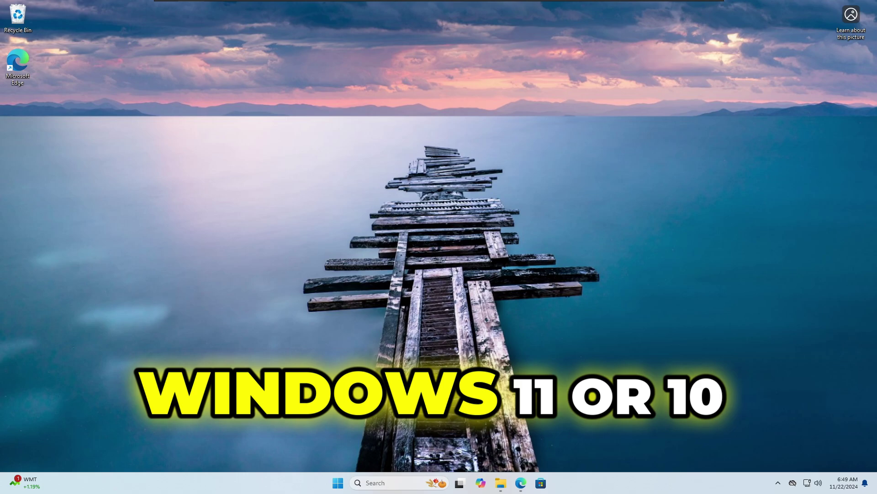
click(394, 489)
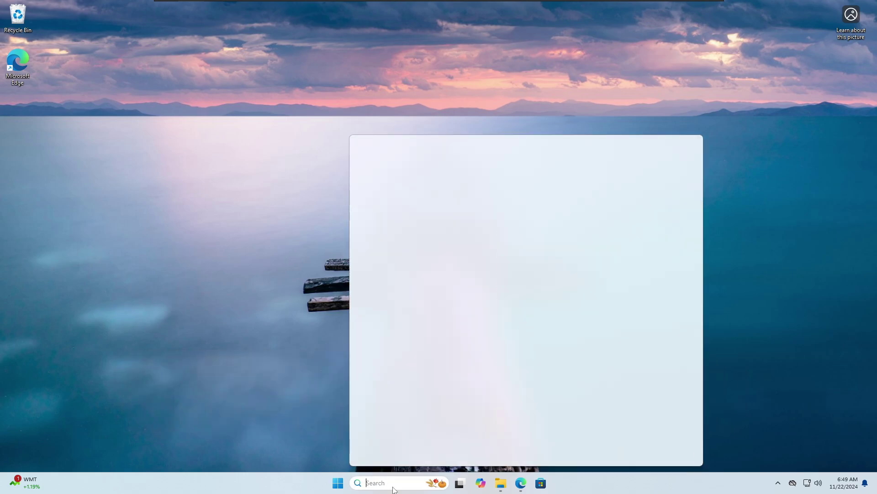
text(winver)
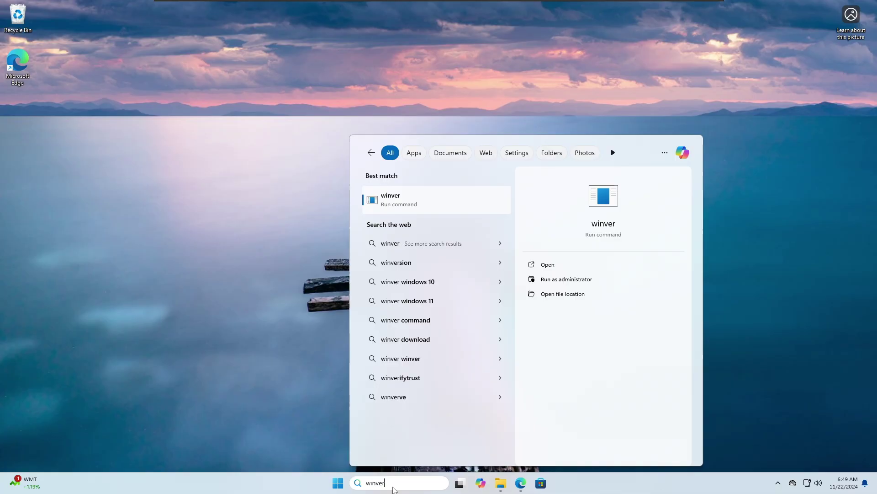
key(Return)
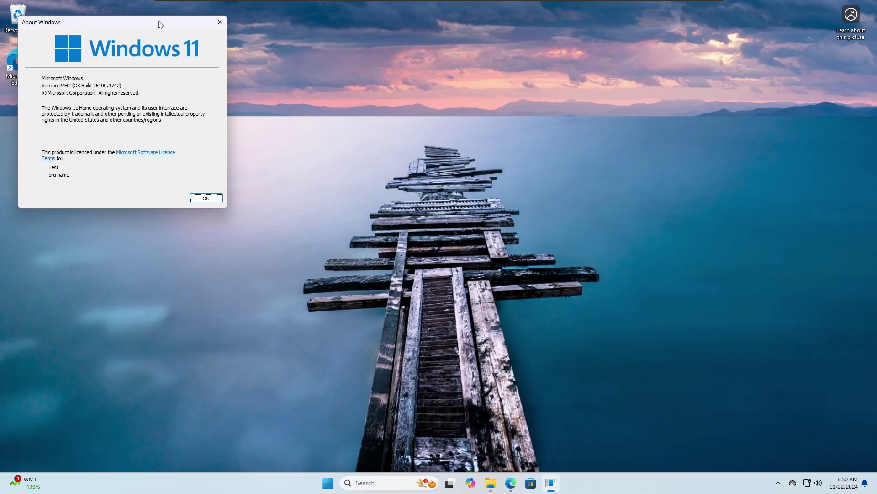
drag(160, 24, 436, 114)
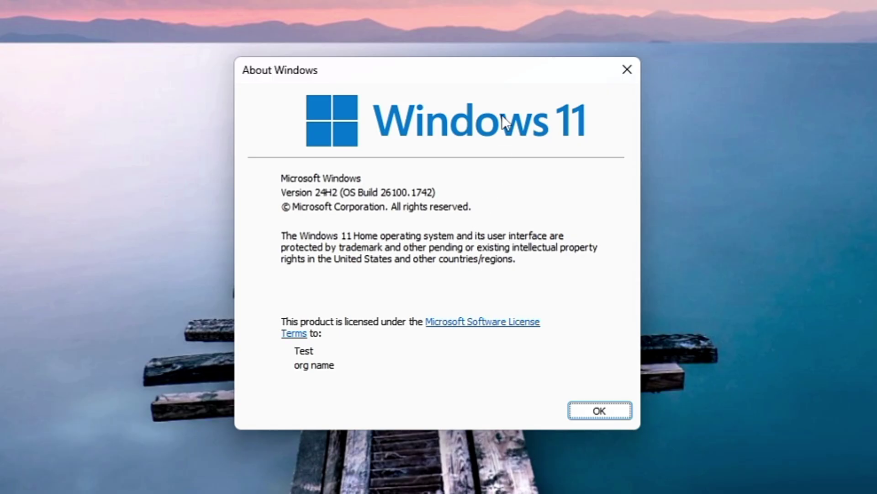
click(627, 69)
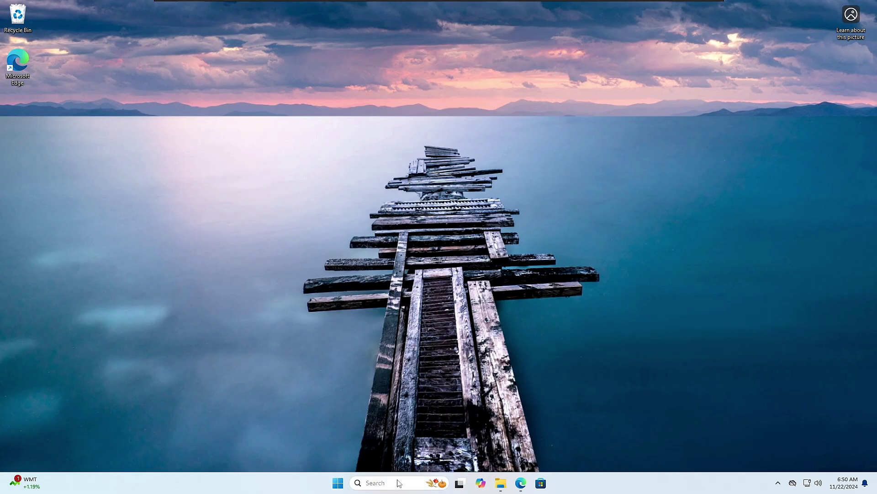
- Try launching gpedit via search ('gpedit', 'group policy') and Run; Windows cannot find it
click(399, 482)
text(gpedit)
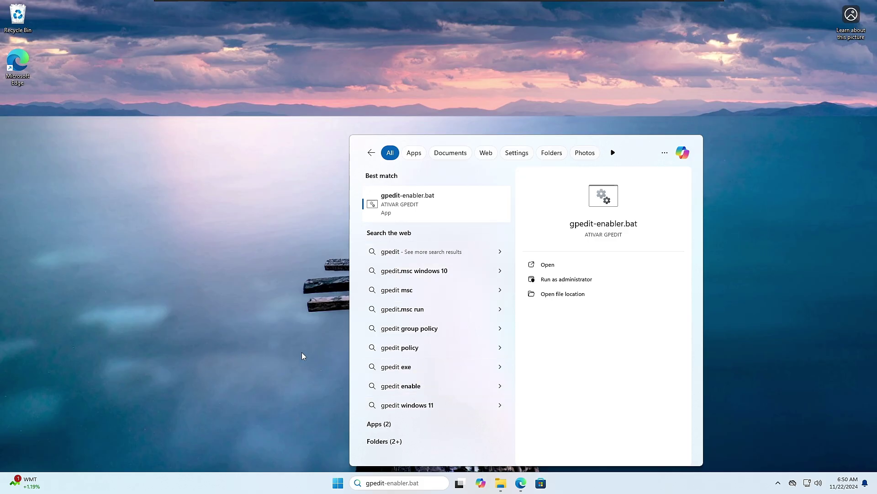
click(361, 482)
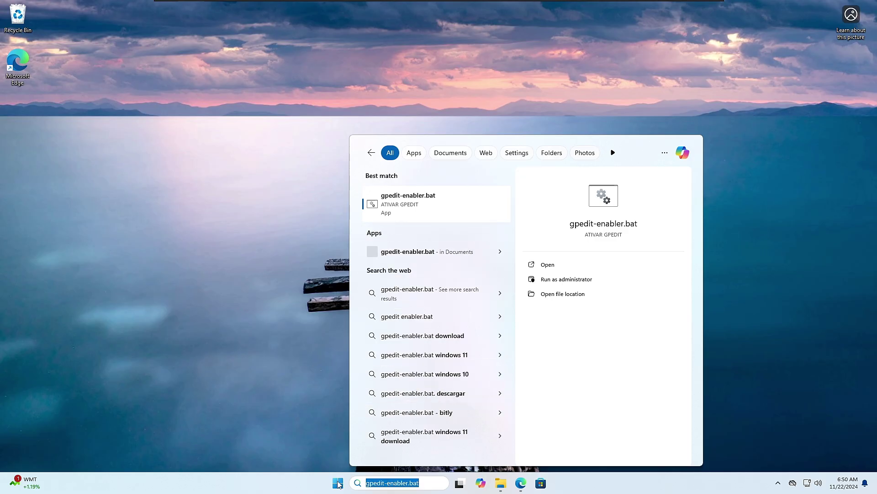
text(group)
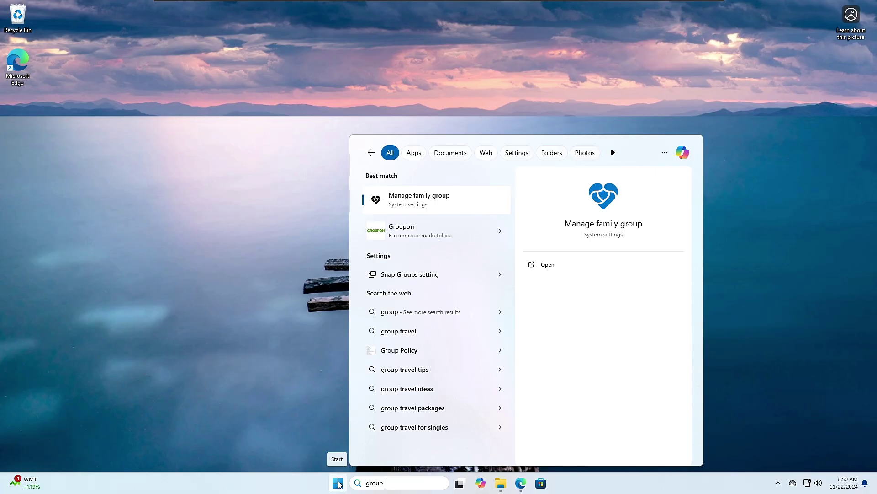
text( policy)
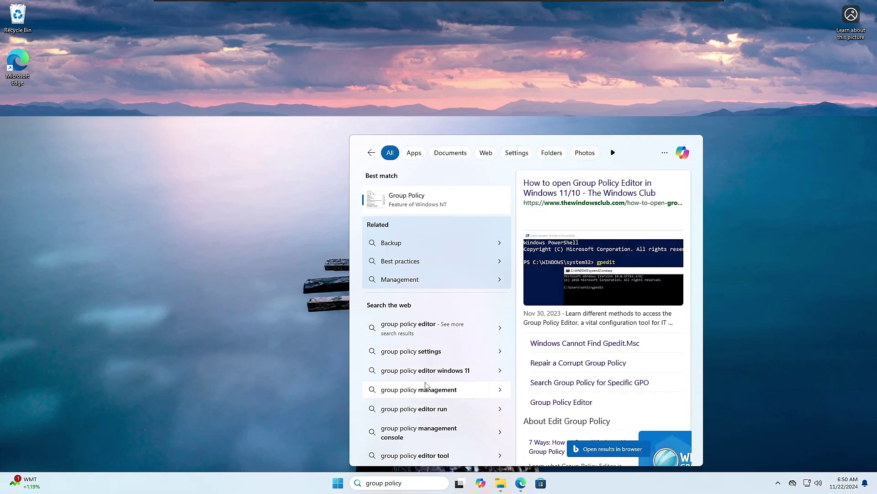
click(281, 360)
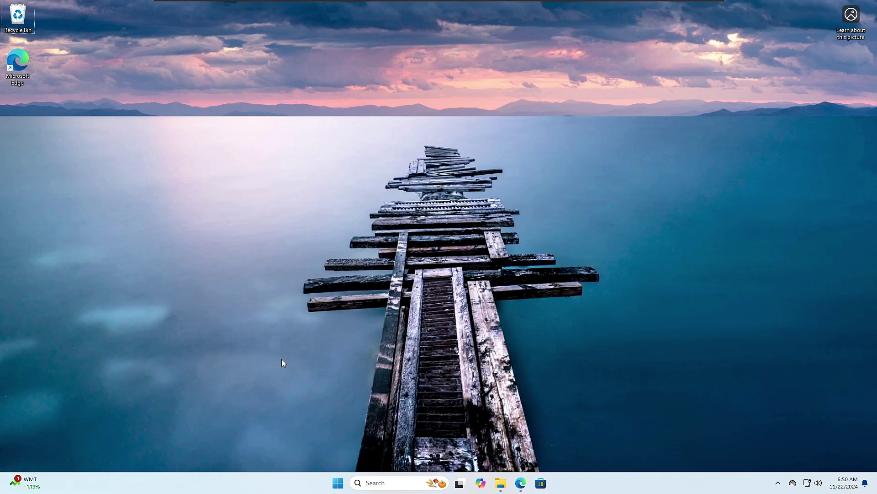
key(super+r)
text(gpe)
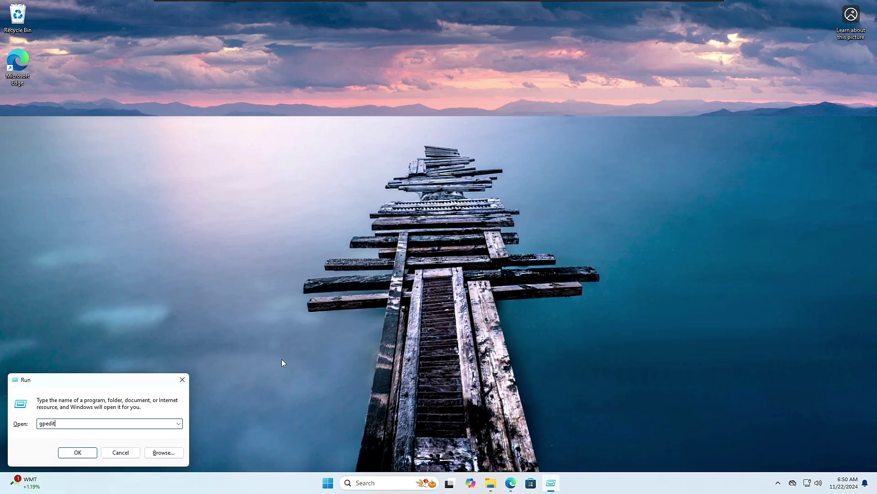
key(Return)
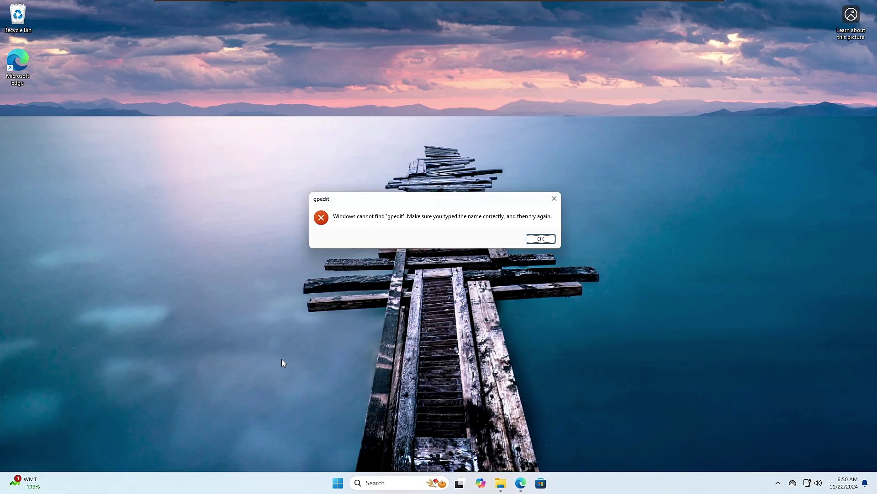
key(Return)
key(Escape)
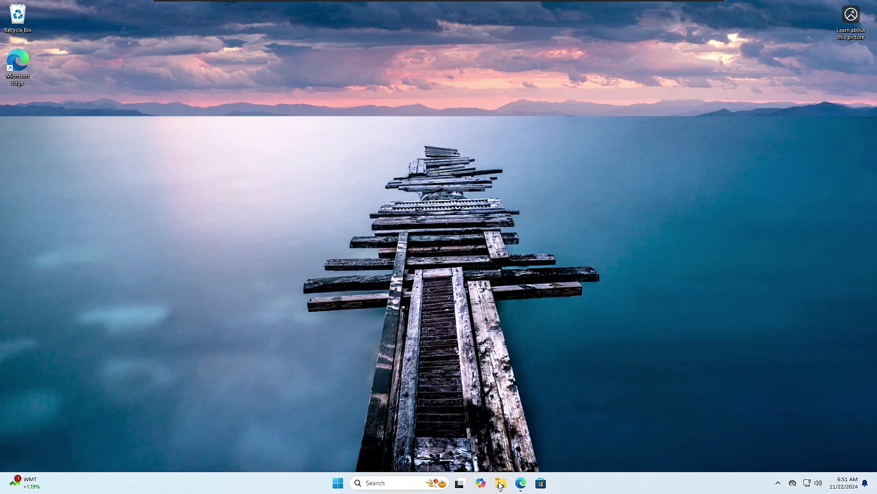
- Bring up the Documents folder window and select the gpedit-enabler batch file
mouse_move(502, 485)
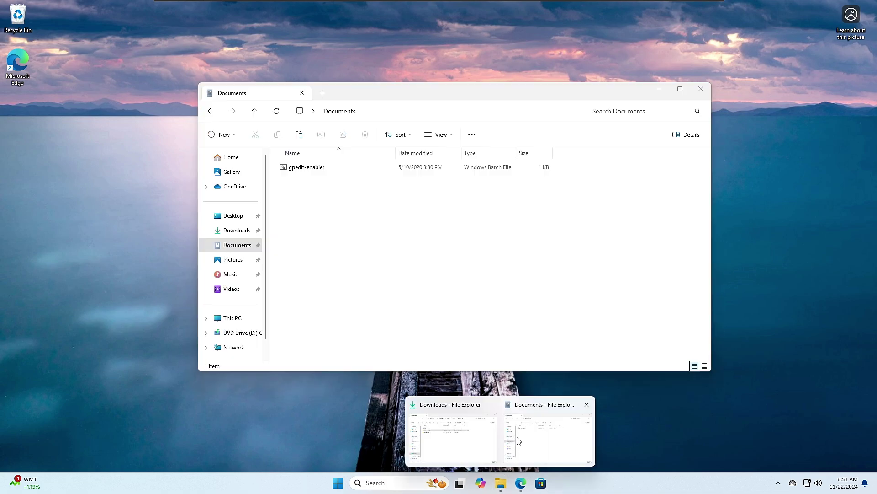
click(518, 438)
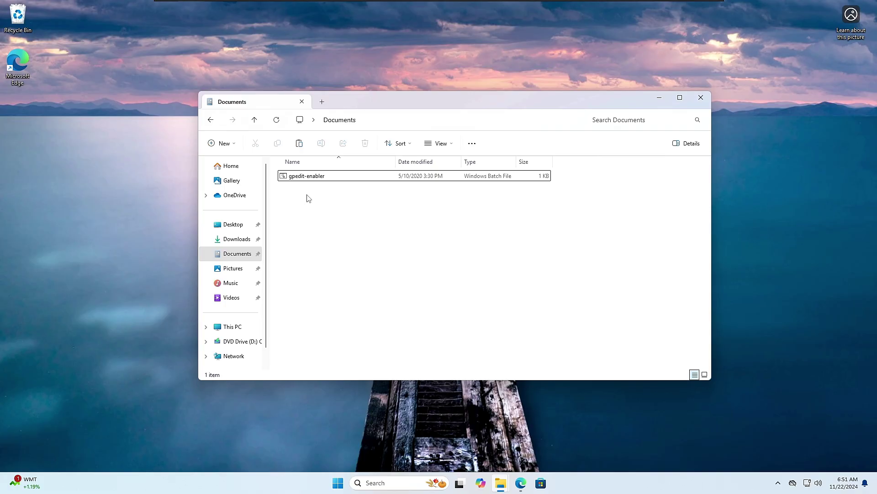
click(314, 178)
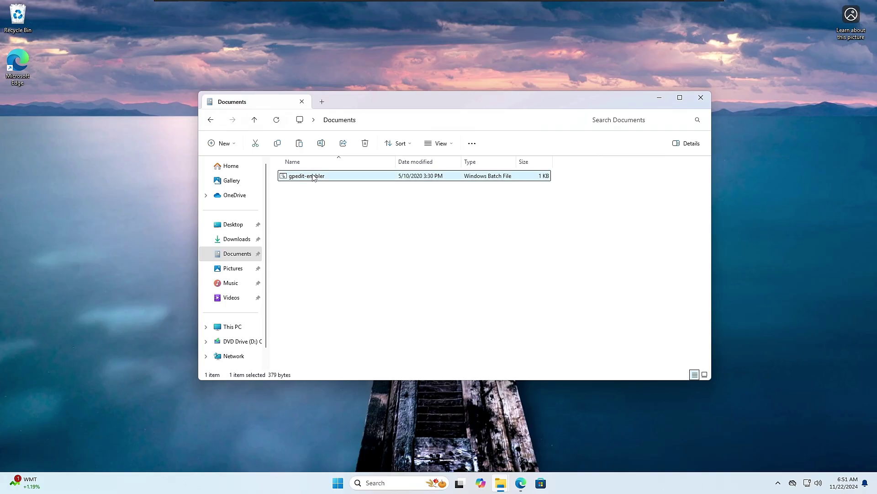
right_click(314, 178)
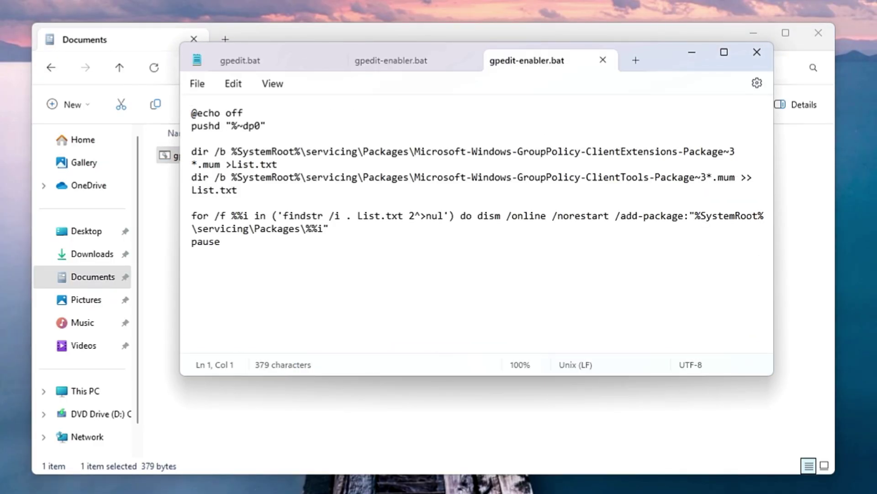
click(337, 59)
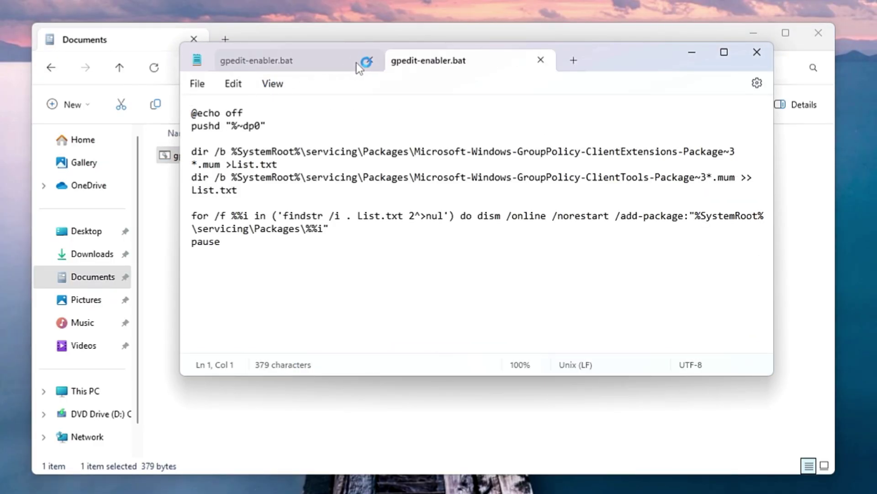
click(376, 59)
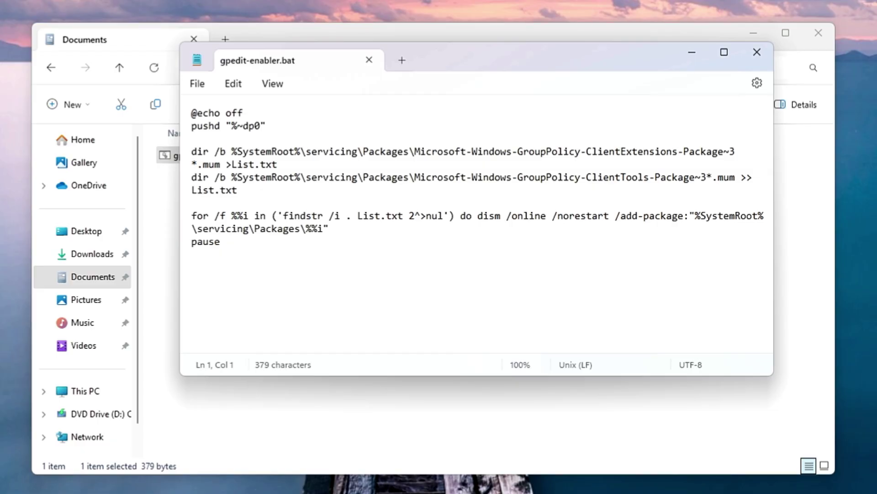
drag(201, 121, 429, 237)
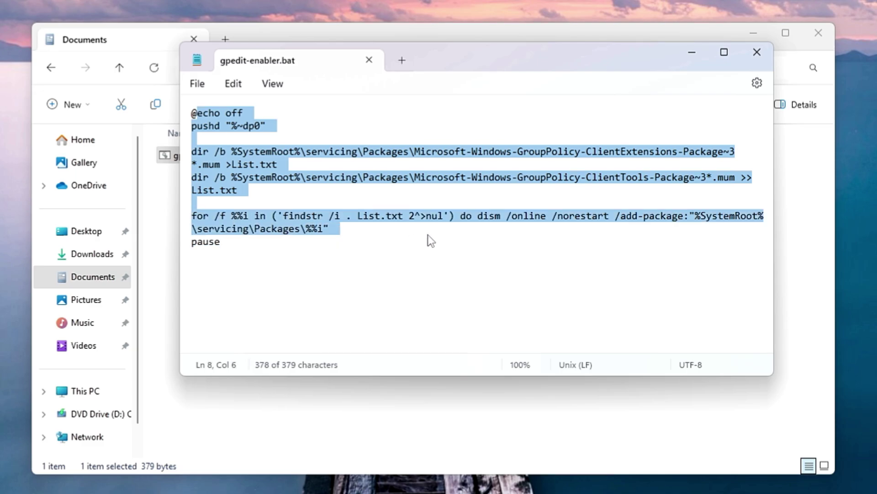
click(757, 54)
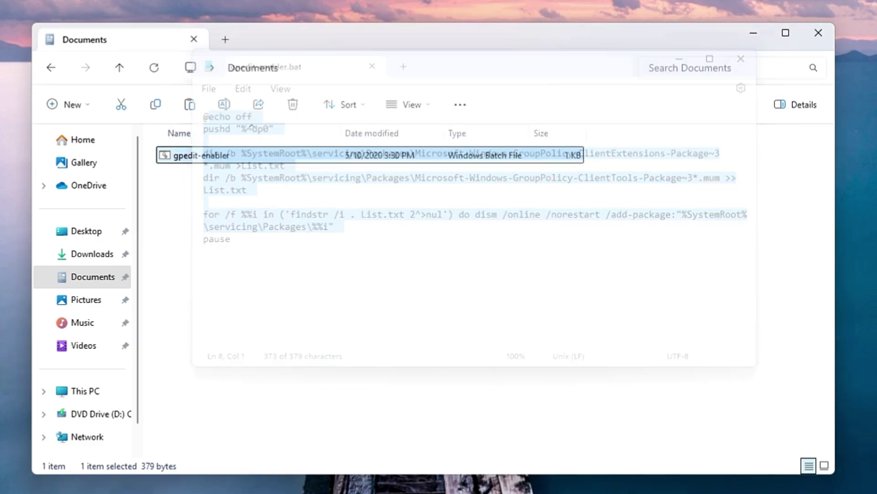
- Run gpedit-enabler as administrator, approve the UAC prompt, and close the console after DISM finishes
click(290, 196)
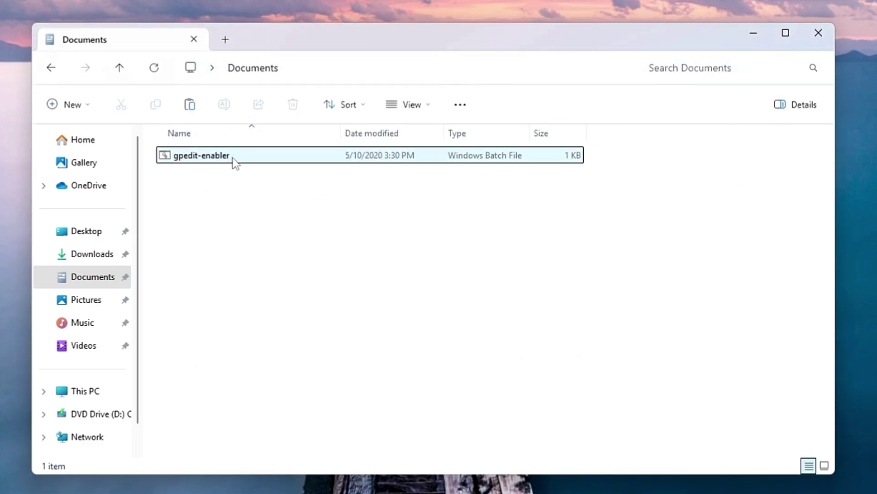
right_click(232, 158)
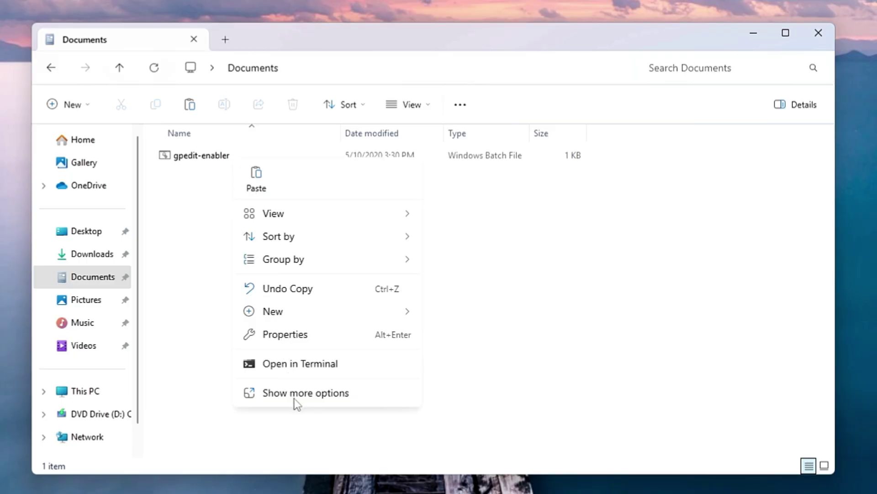
click(193, 157)
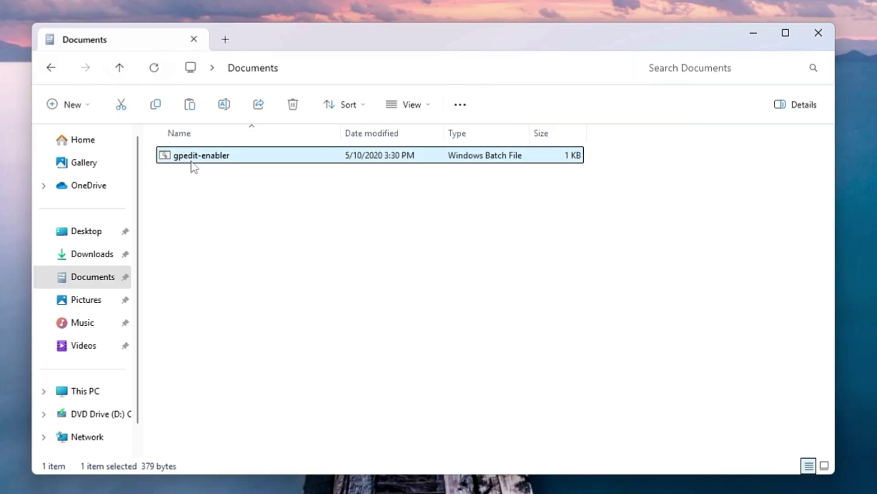
right_click(234, 158)
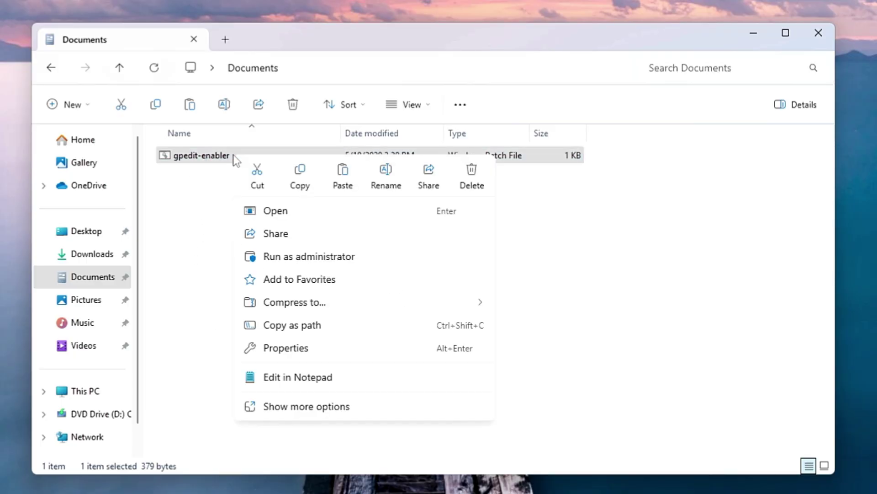
click(300, 255)
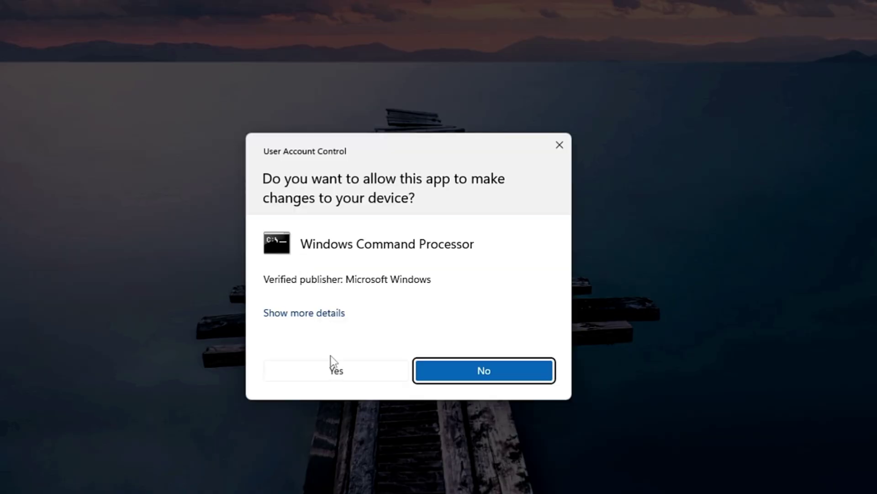
click(337, 371)
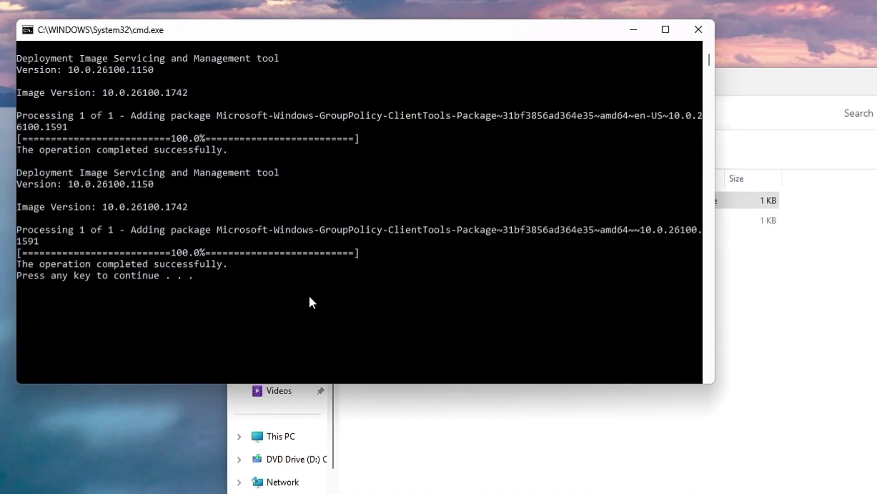
key(Return)
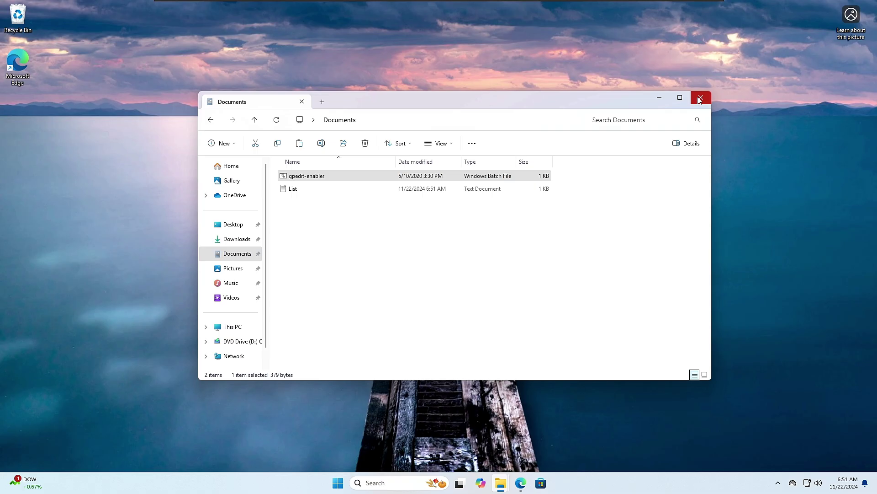
- Close the Documents window and restart the computer to apply the changes
click(700, 93)
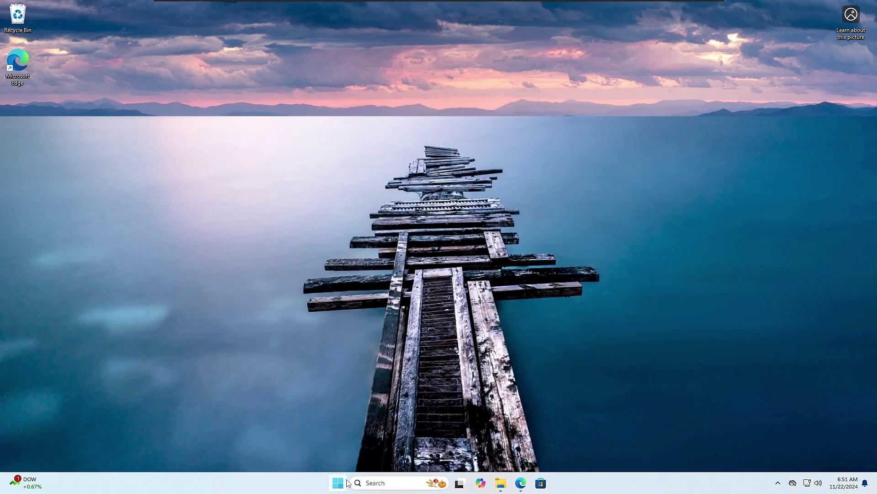
click(346, 482)
click(552, 451)
click(557, 433)
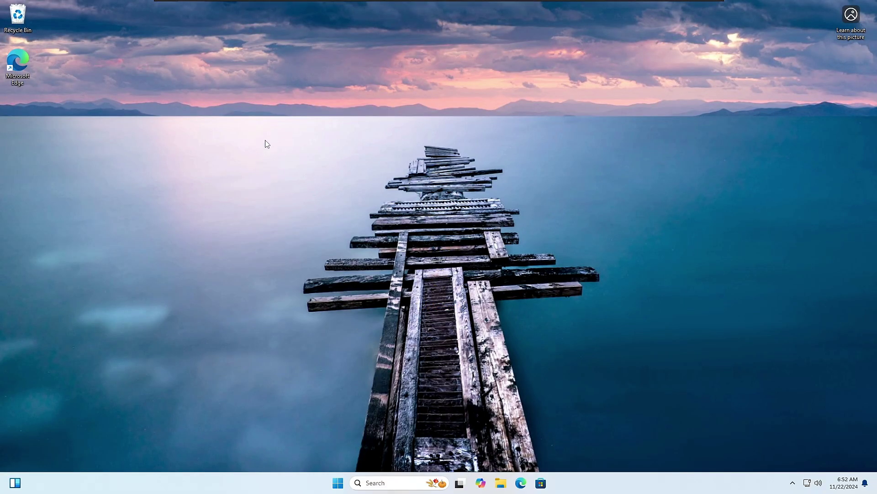
- Search for gpedit.msc and launch the Local Group Policy Editor from the result
key(super+s)
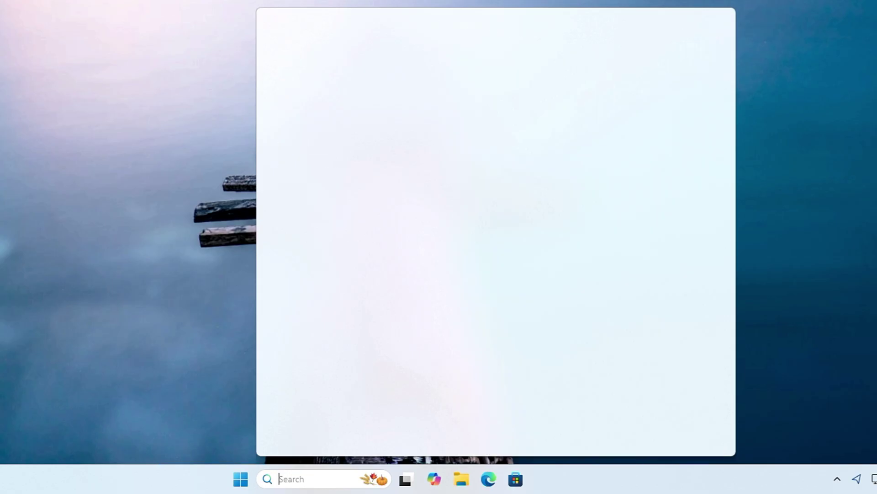
text(gpedit)
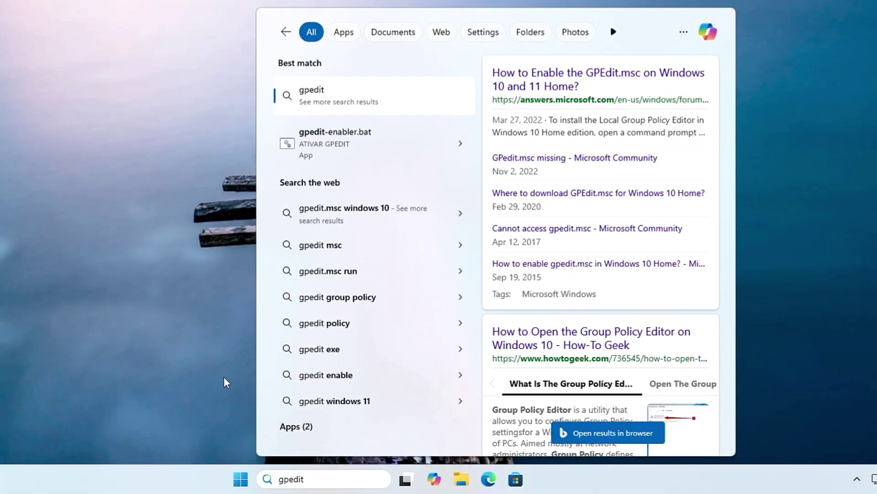
text(.msc)
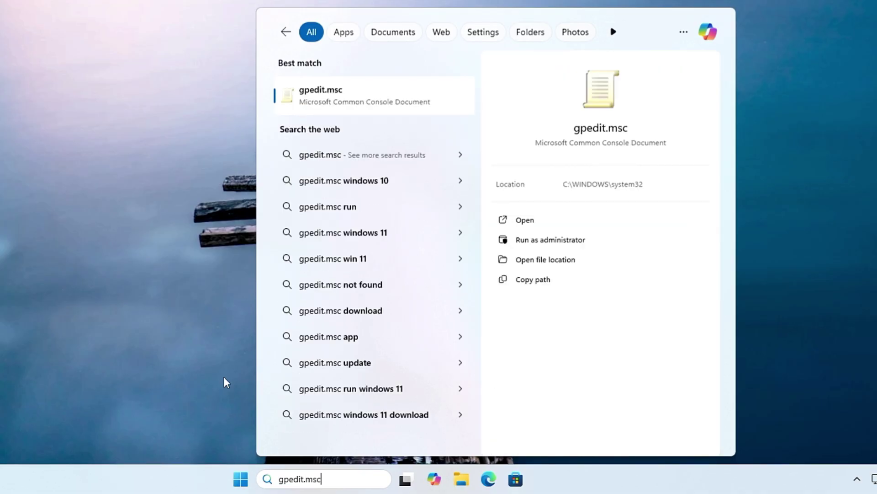
click(338, 97)
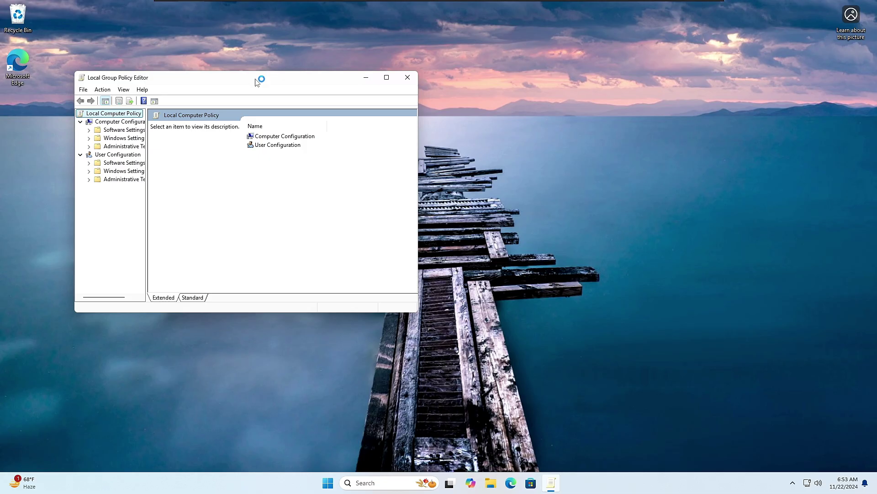
drag(256, 81, 421, 106)
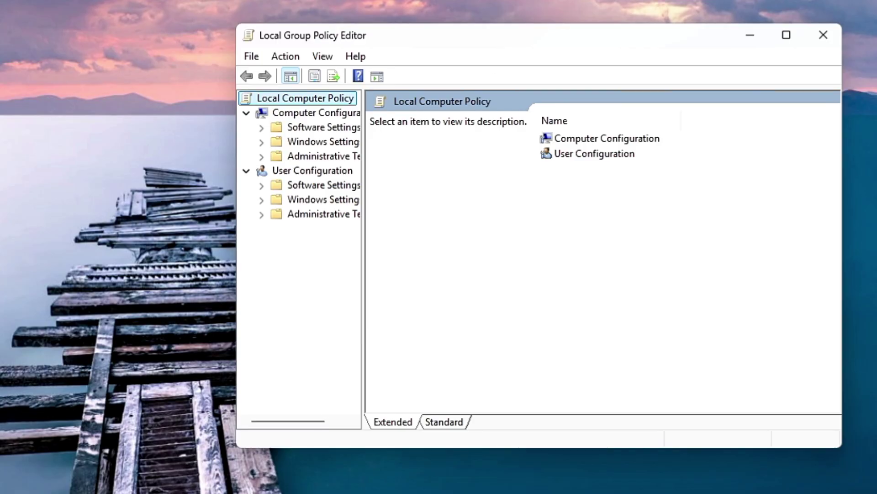
- Confirm the Windows 11 Home edition with winver, then close the About Windows box
key(super)
text(windows)
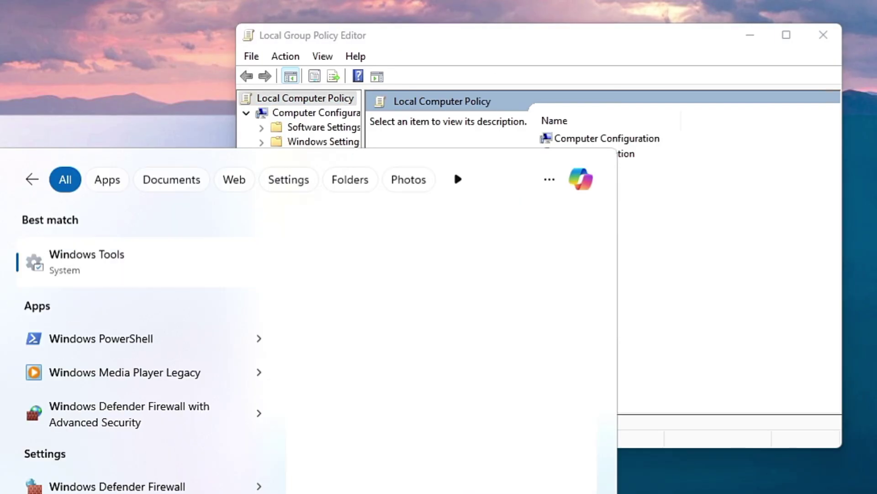
text(ver)
key(Return)
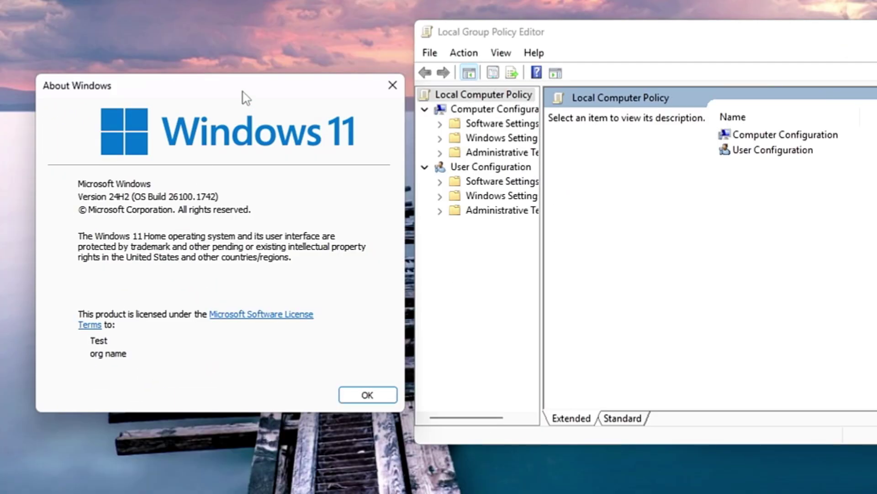
drag(246, 97, 792, 70)
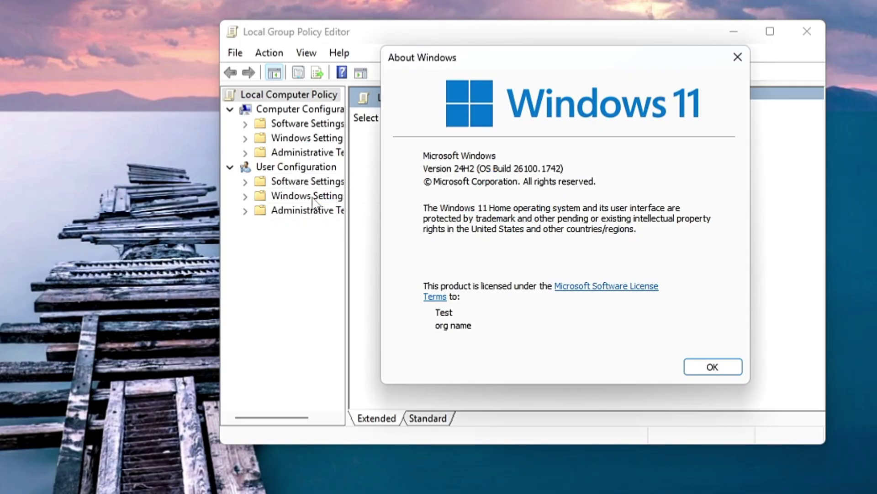
click(736, 60)
drag(599, 30, 392, 36)
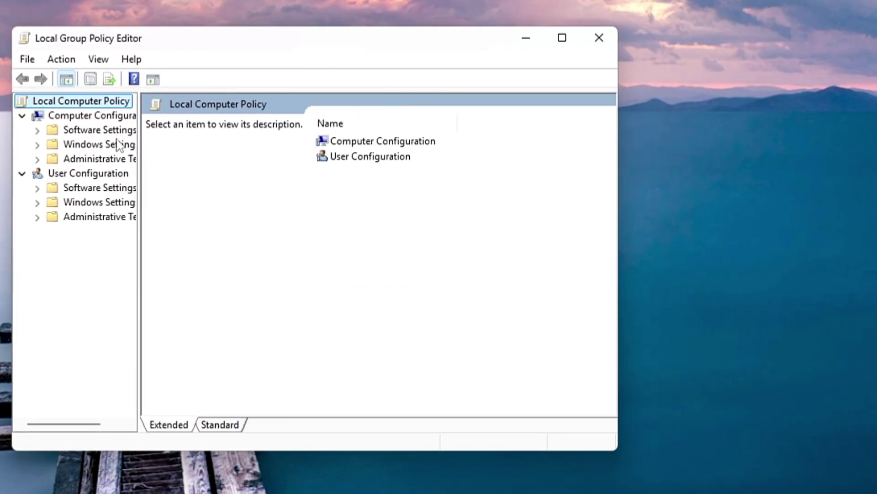
- Expand Computer Configuration's Administrative Templates and list the Windows Components settings
click(92, 159)
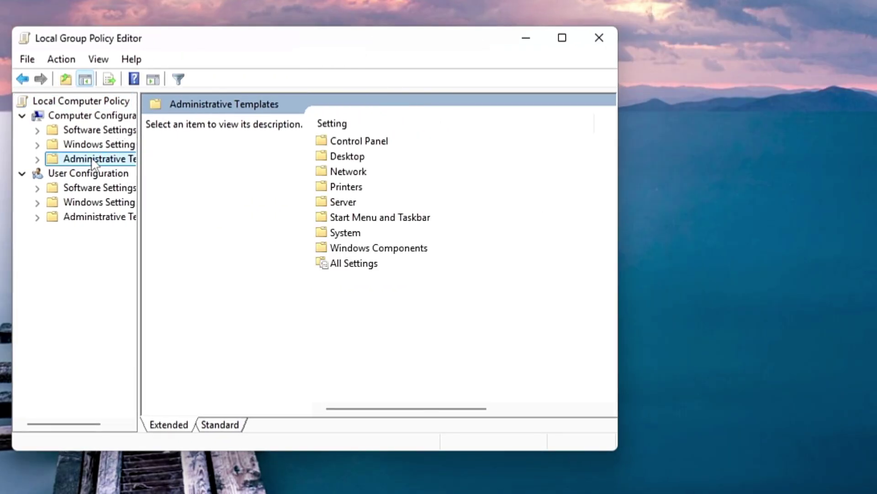
click(98, 144)
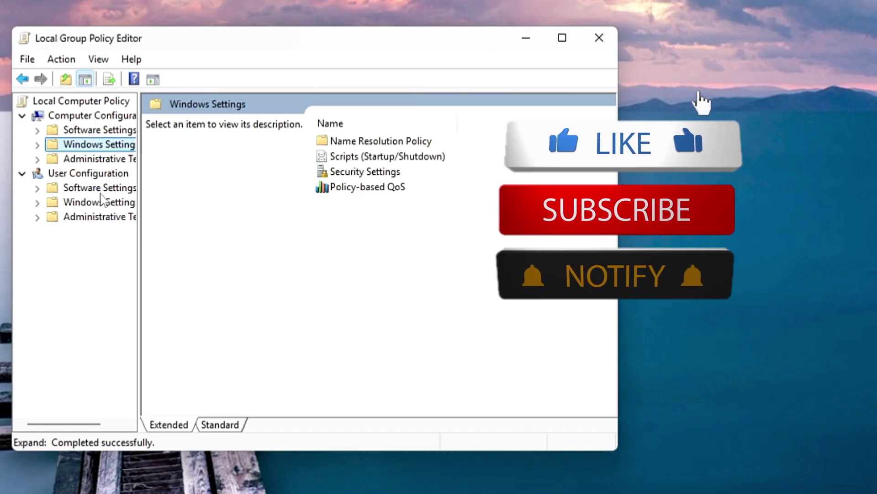
click(98, 187)
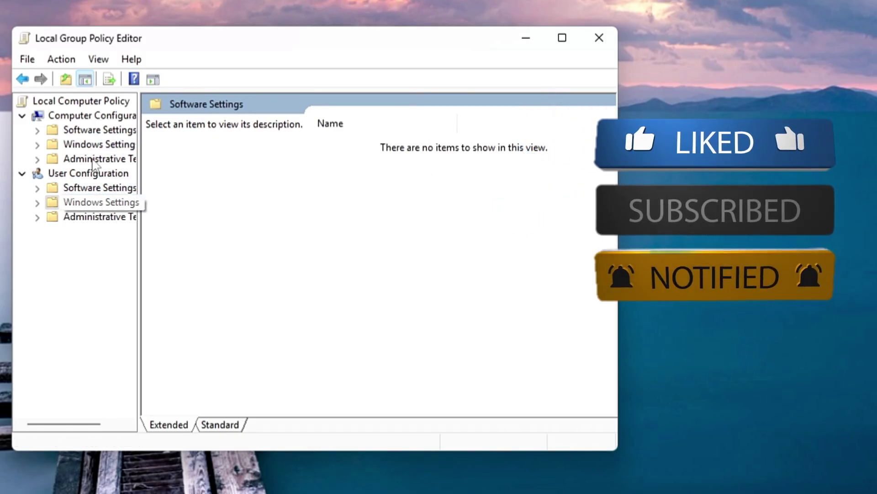
double_click(94, 159)
click(99, 275)
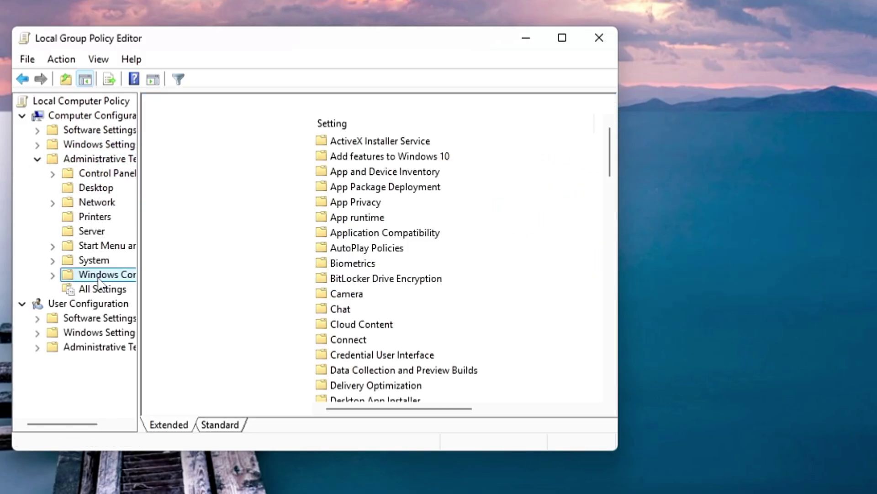